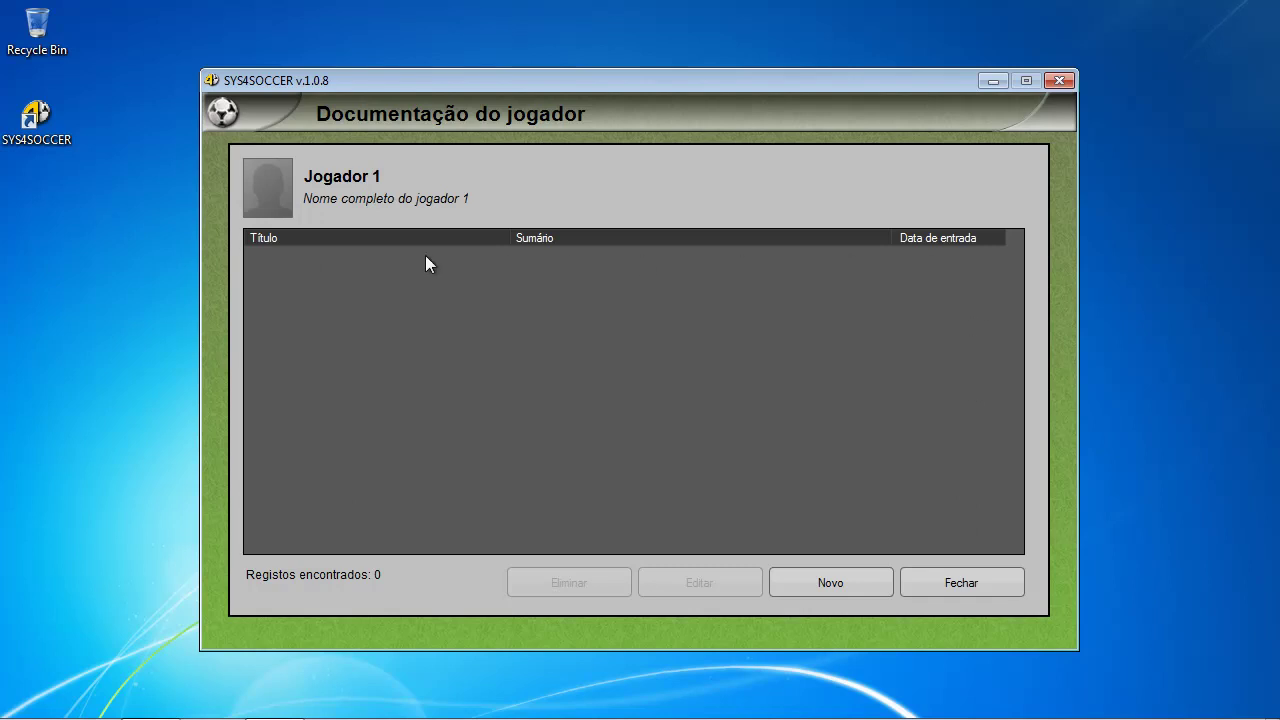
- Create a new document record for the player with the title "página do facebook."
click(860, 588)
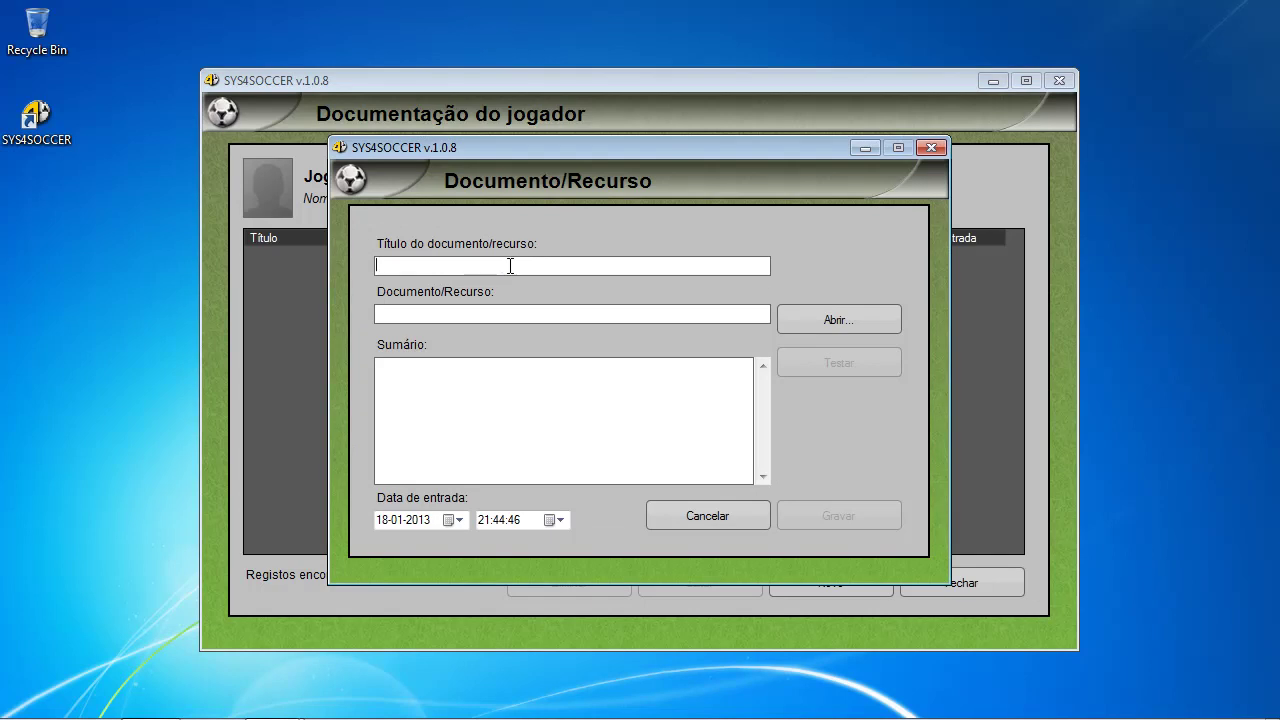
text(página do facebook.)
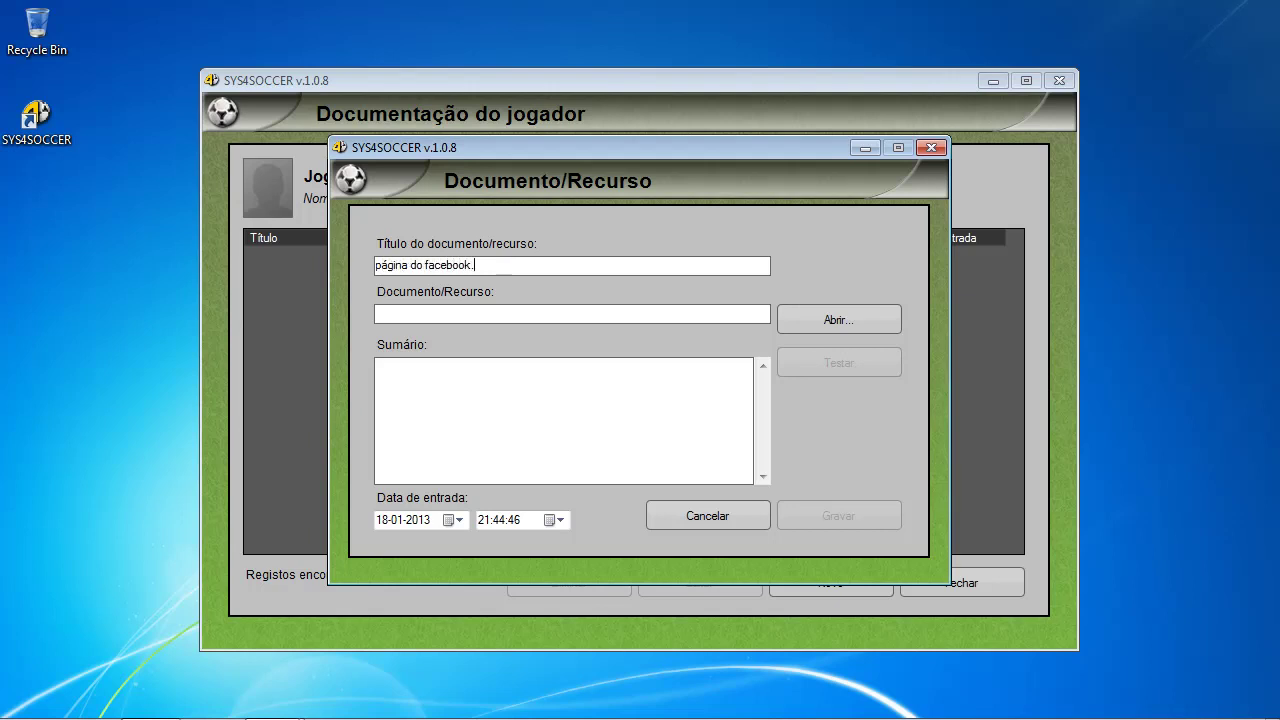
- Enter a Facebook profile web address as the record's Documento/Recurso, test the link and close the web page
click(479, 312)
text(htt)
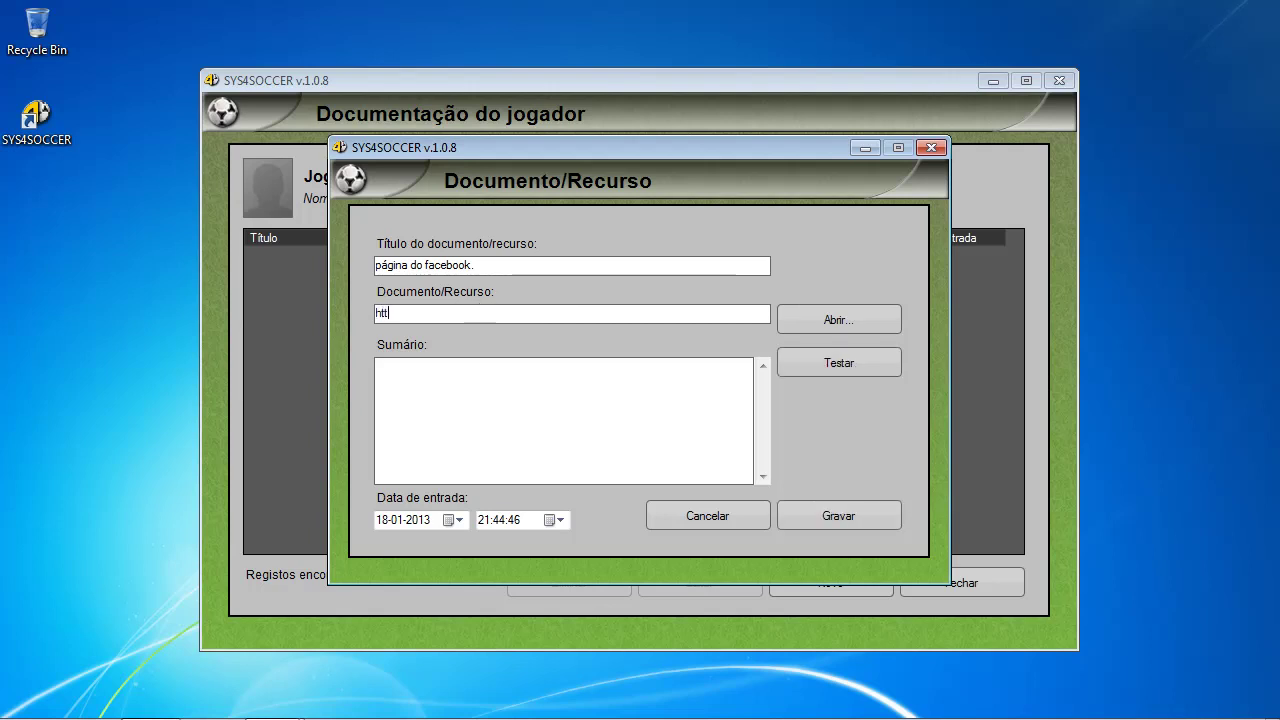
text(p://www.facbeook)
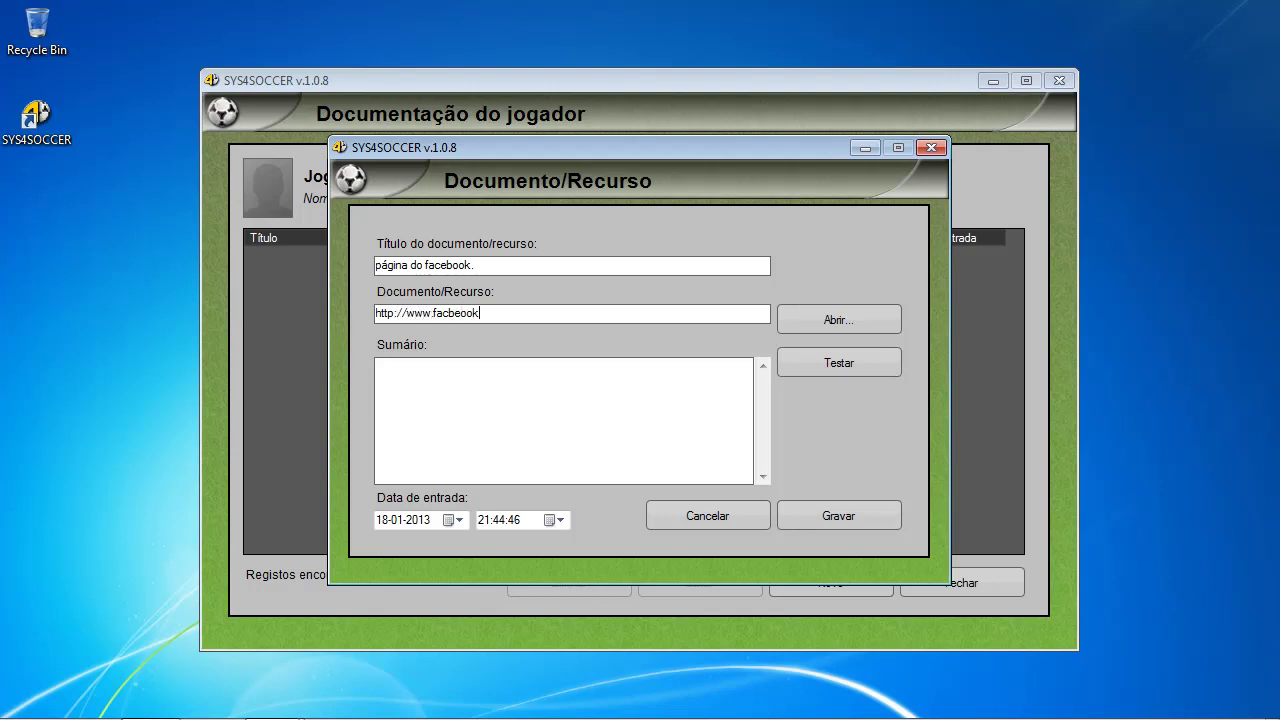
text(.com/joaquim)
click(821, 368)
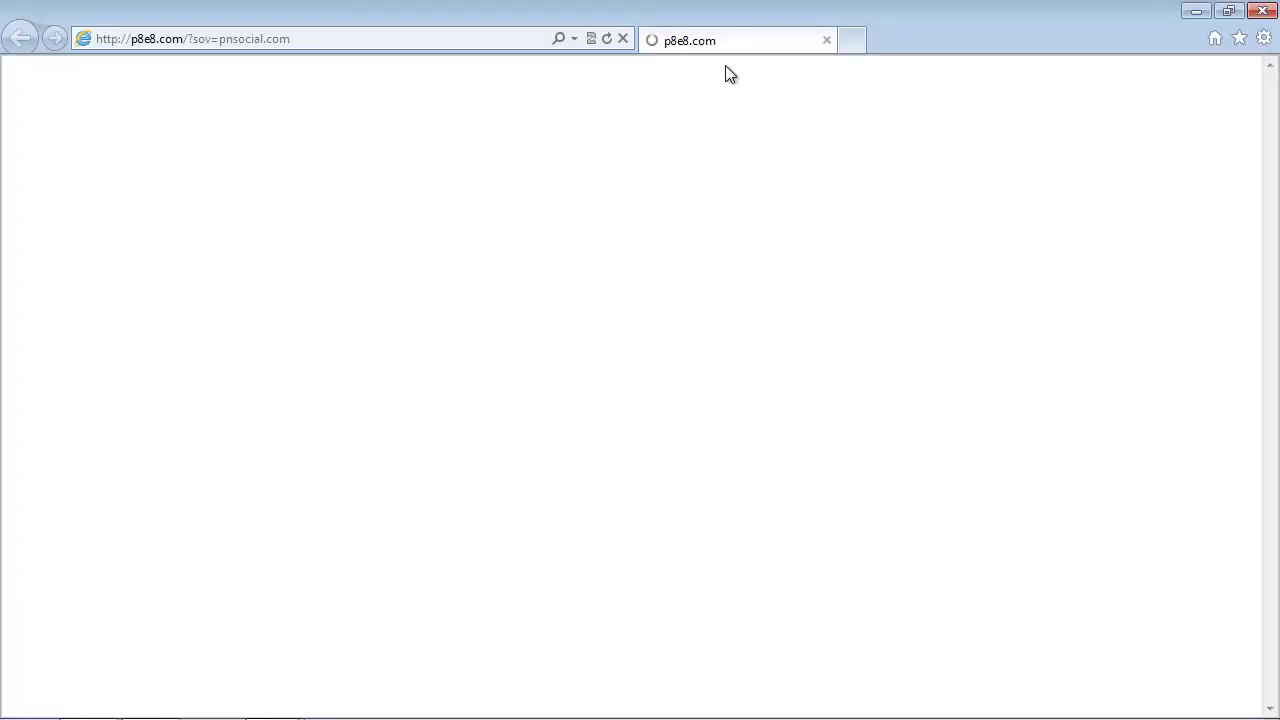
click(826, 40)
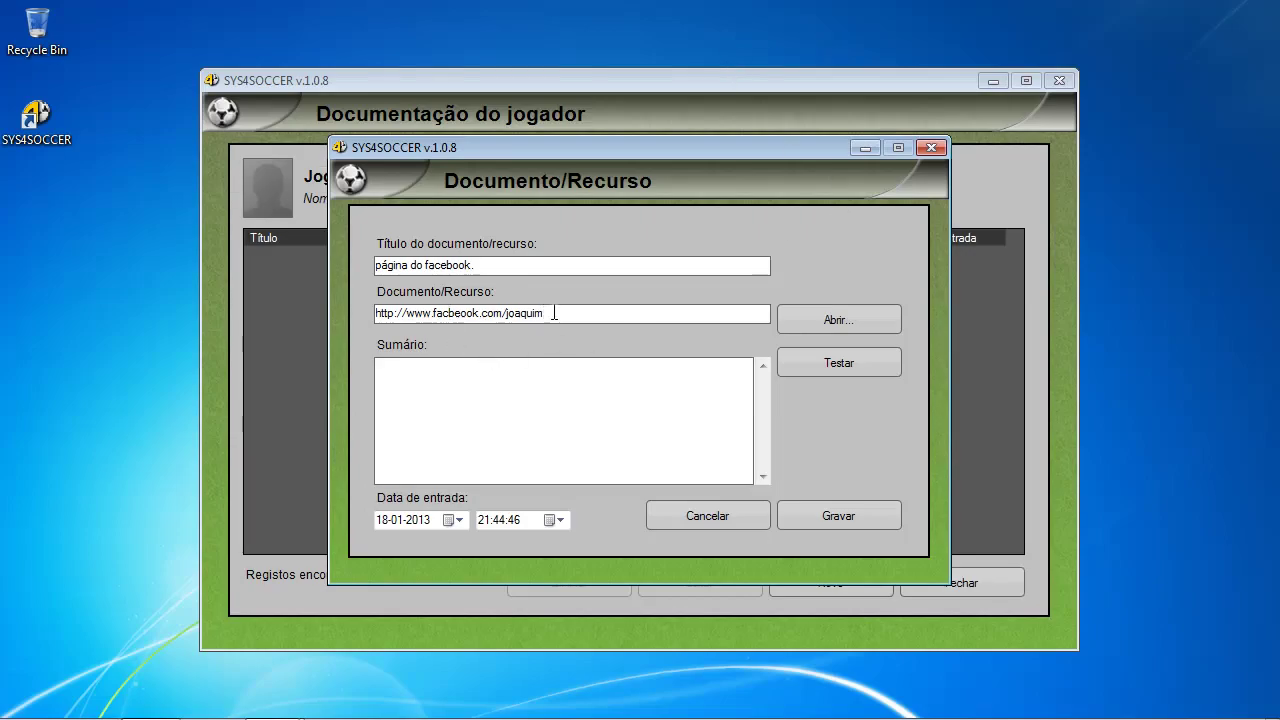
key(BackSpace)
text(b)
click(503, 313)
key(shift+End)
key(Delete)
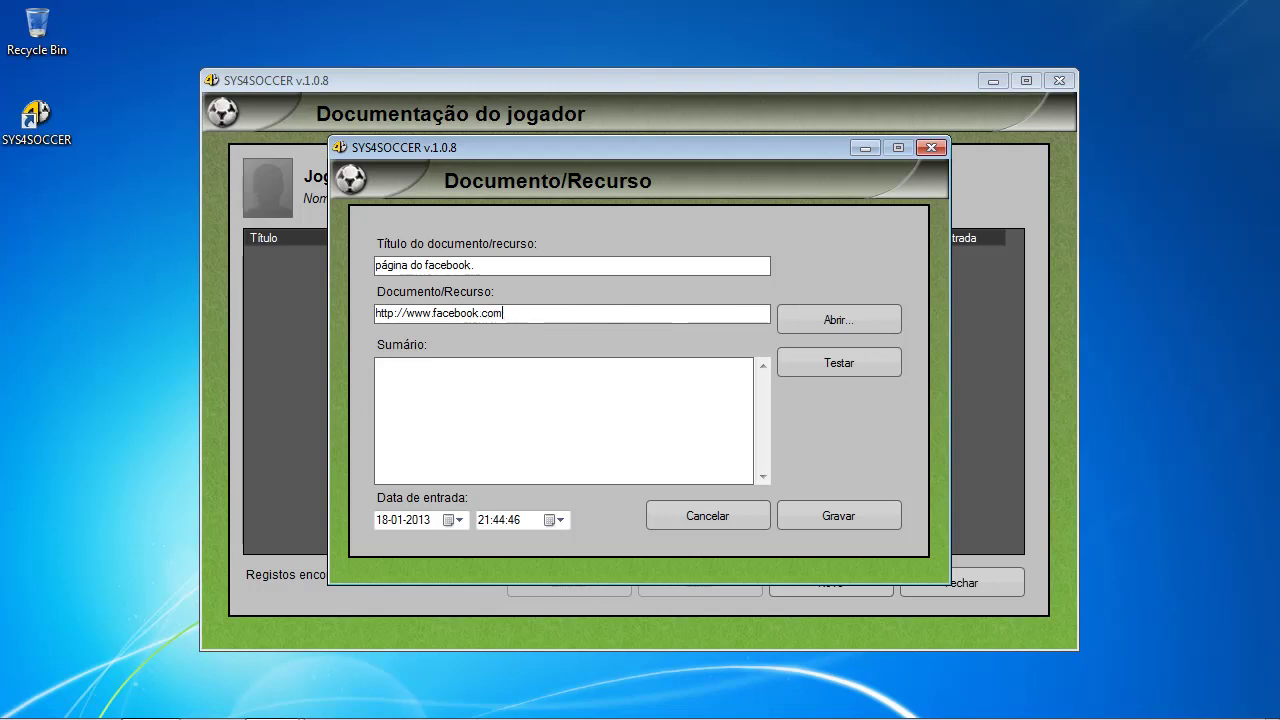
click(857, 367)
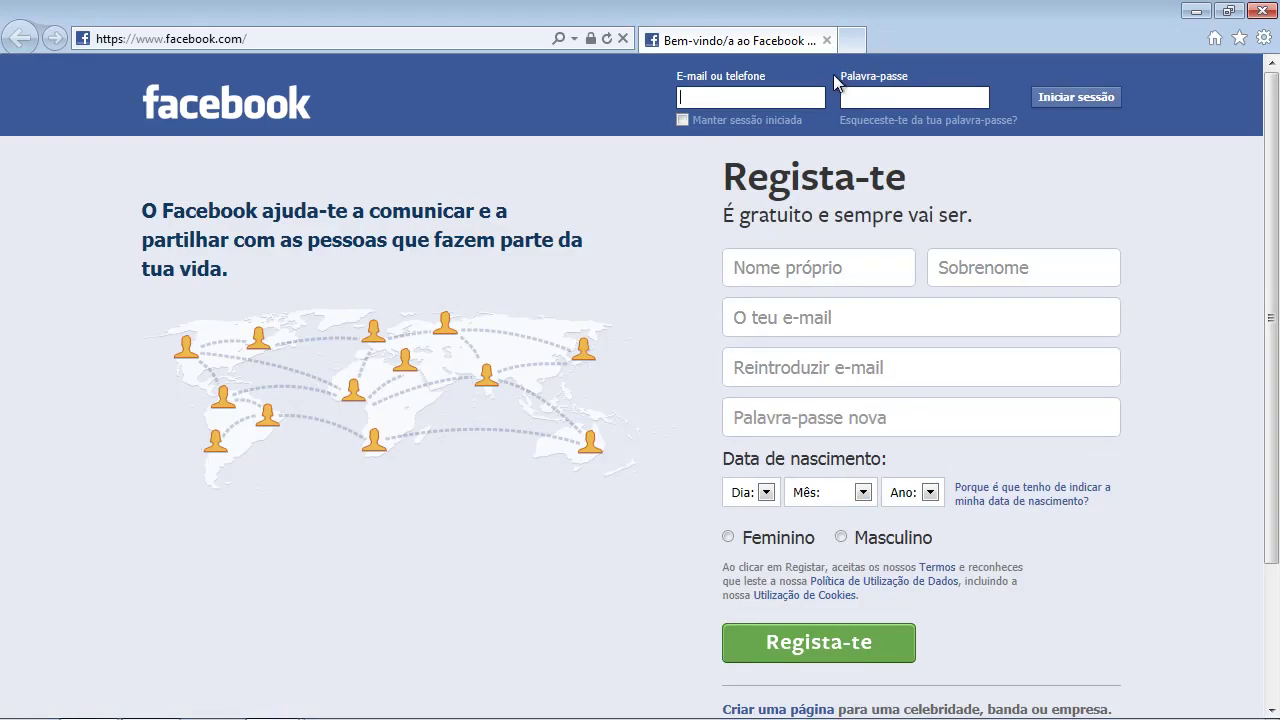
click(826, 40)
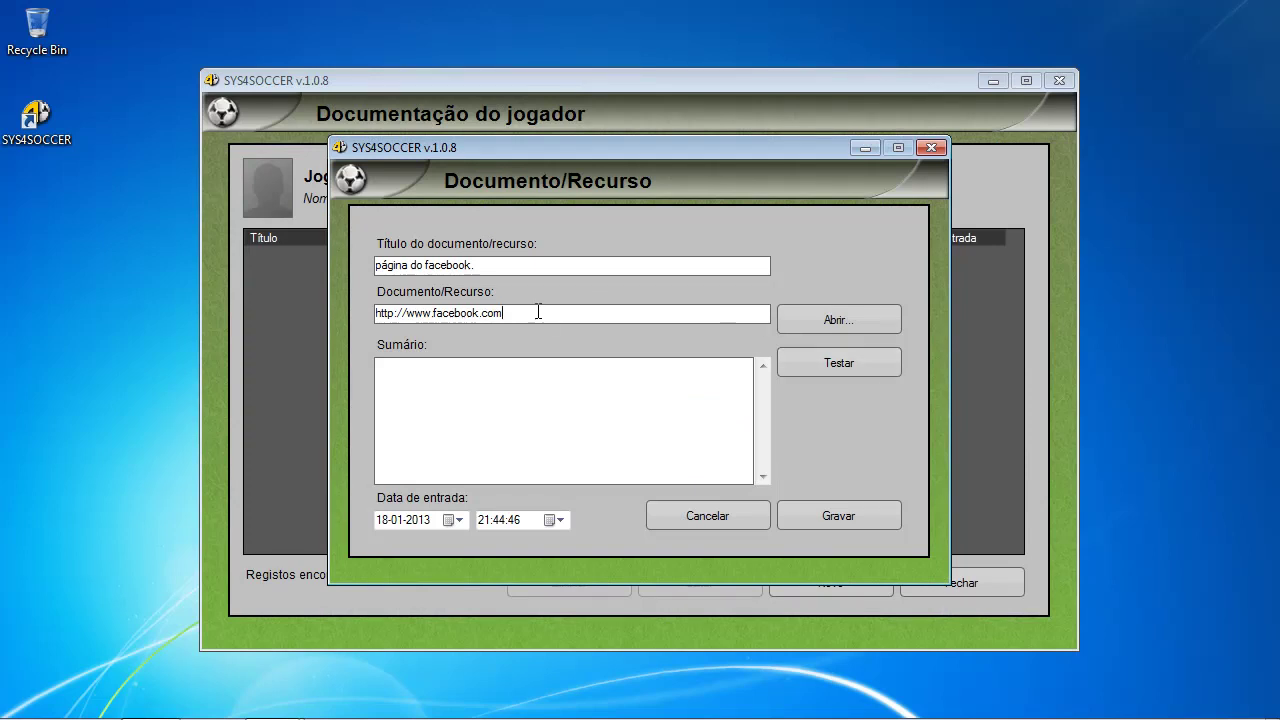
- Clear the Documento/Recurso address and browse to the Desktop folder to choose a file instead
drag(526, 314, 183, 304)
key(Delete)
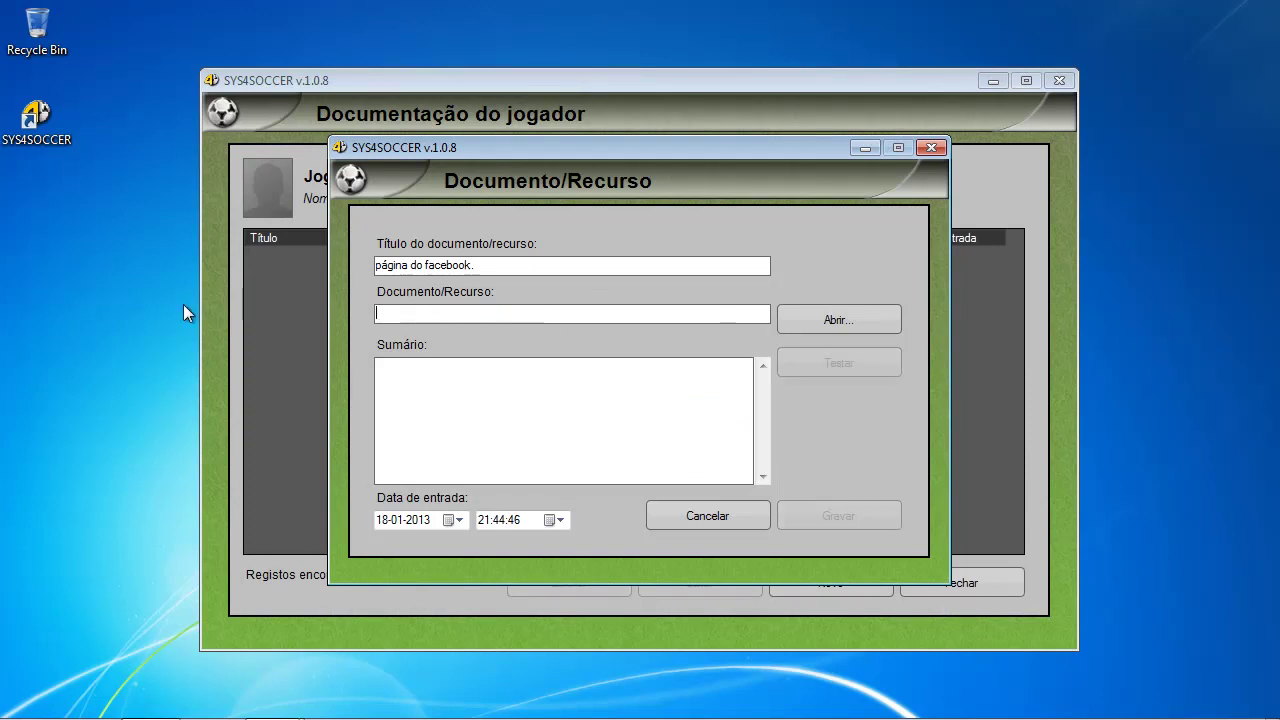
click(848, 316)
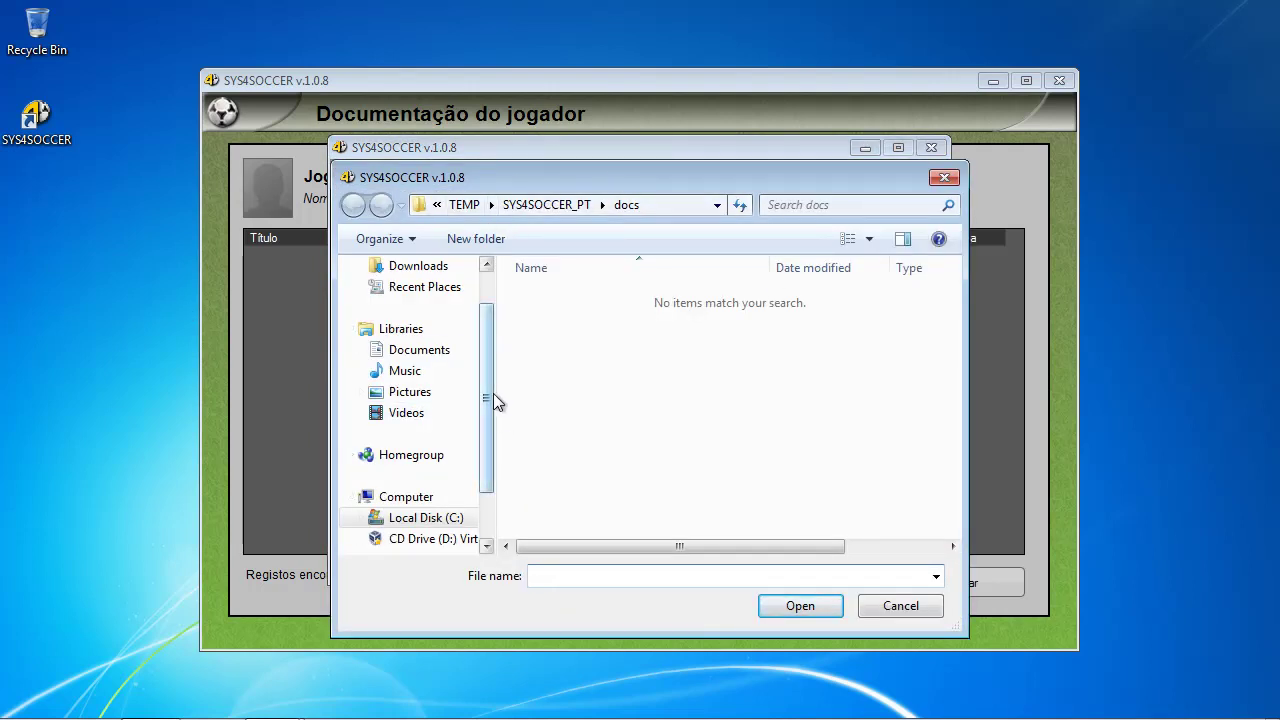
drag(487, 393, 489, 352)
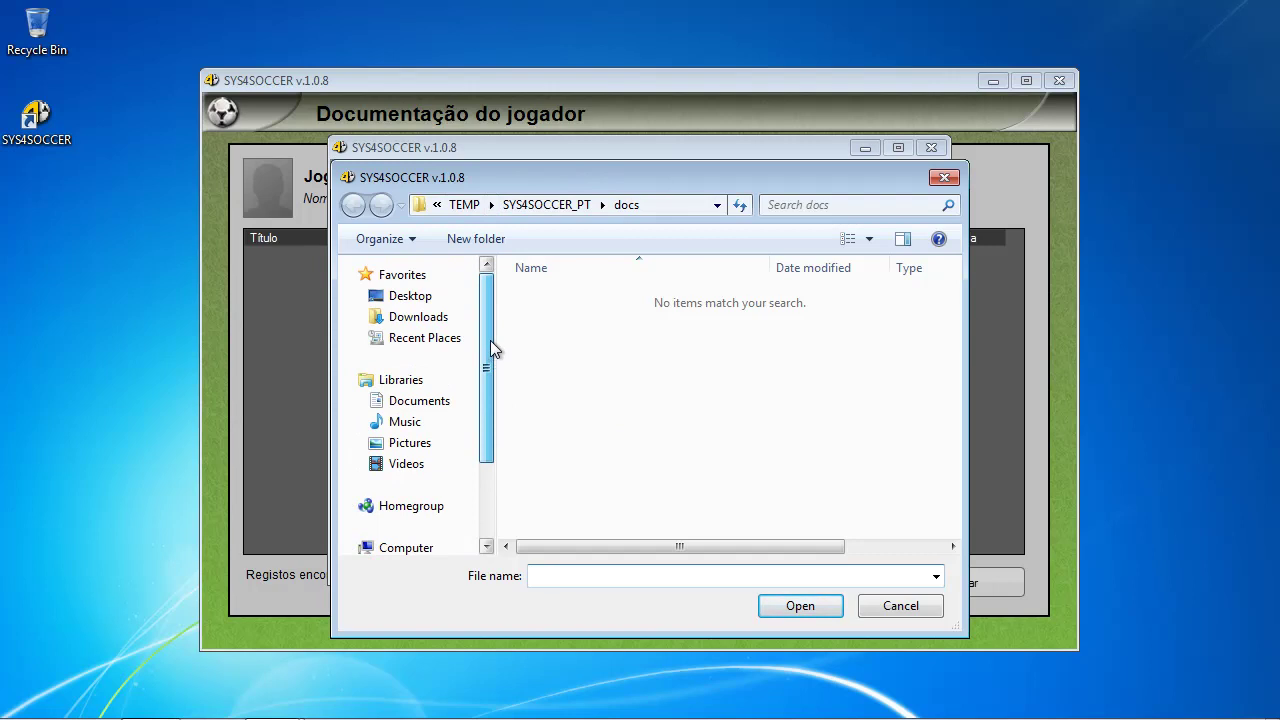
click(420, 401)
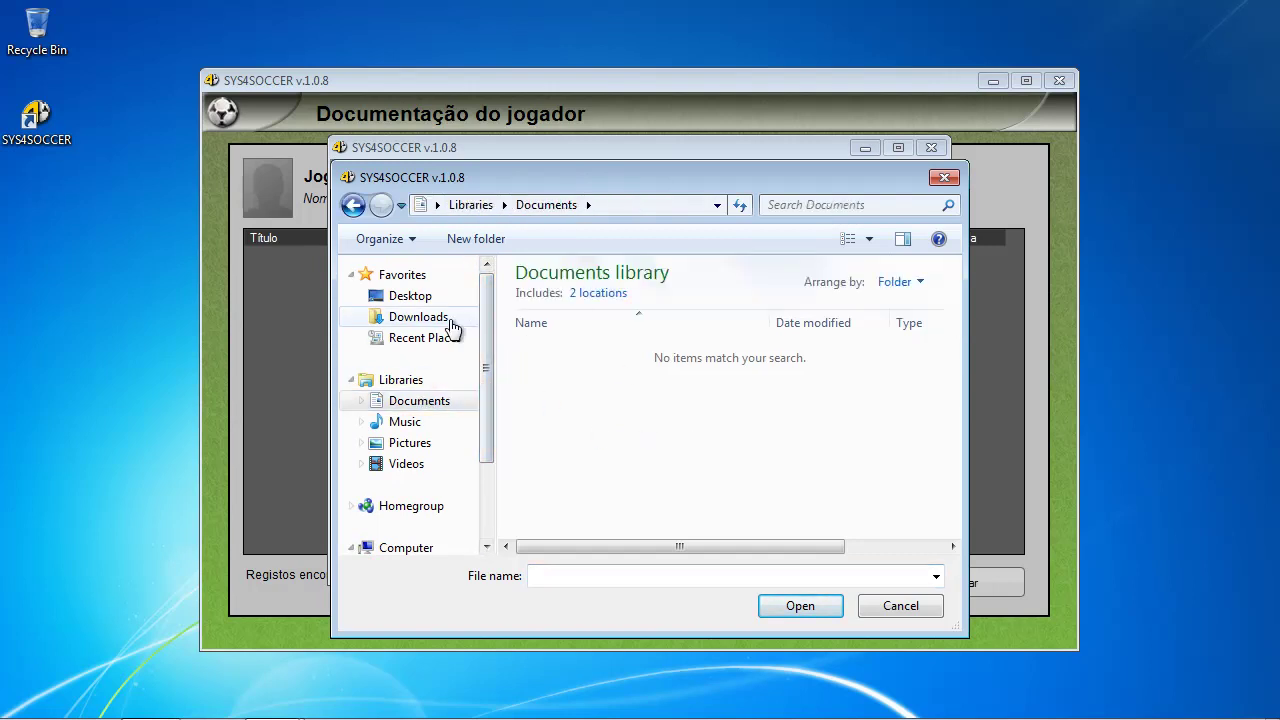
click(418, 299)
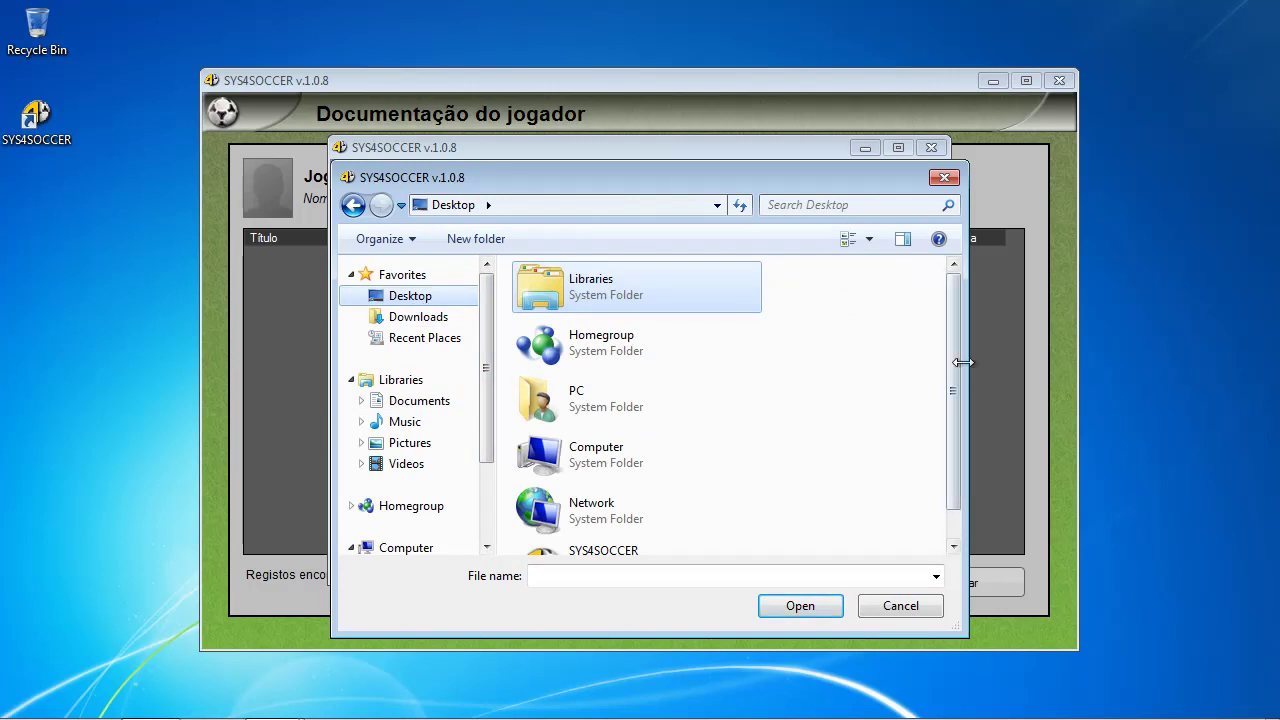
- Create a text document named relatorio on the Desktop from within the file dialog
scroll(961, 401, down, 2)
right_click(881, 462)
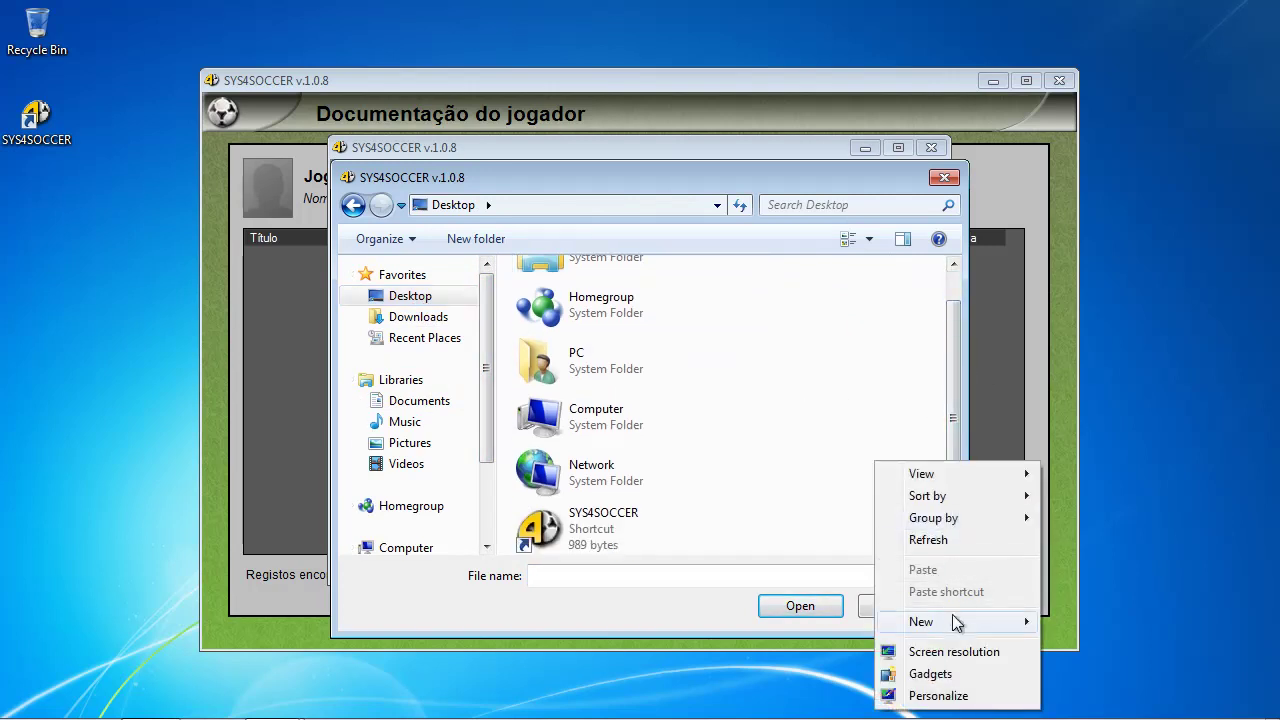
mouse_move(949, 624)
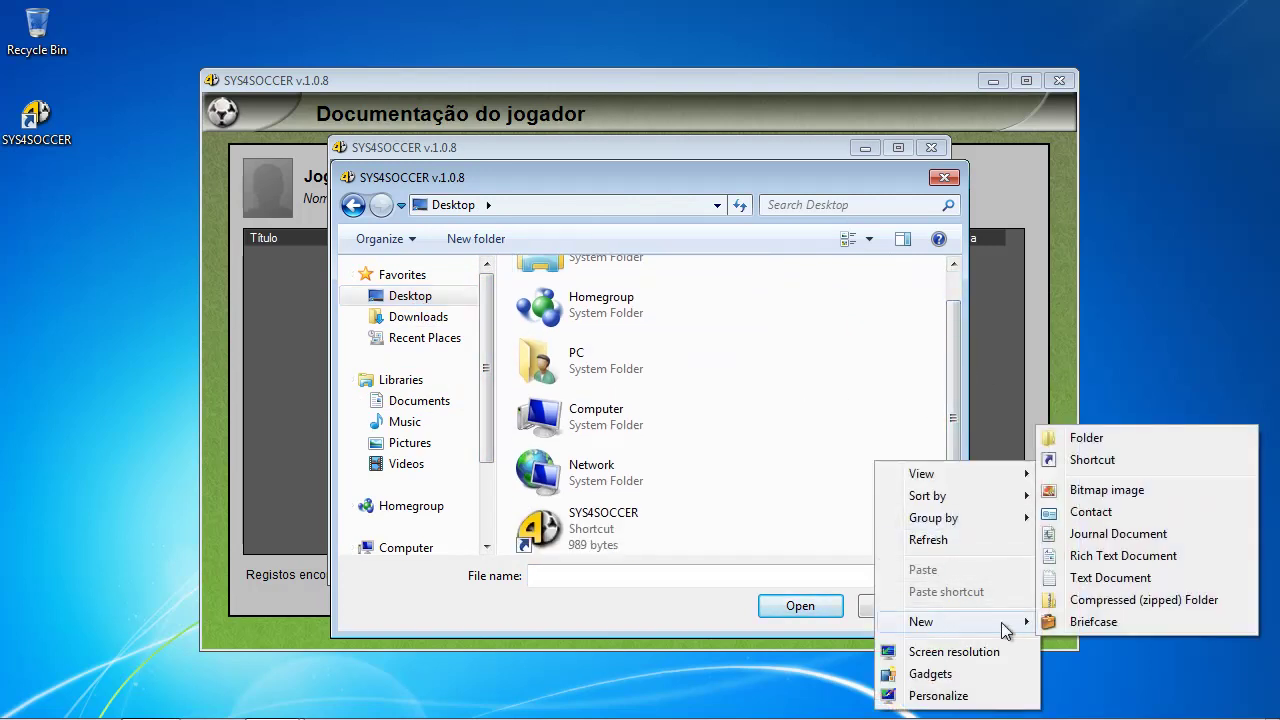
click(1112, 579)
text(relatorio)
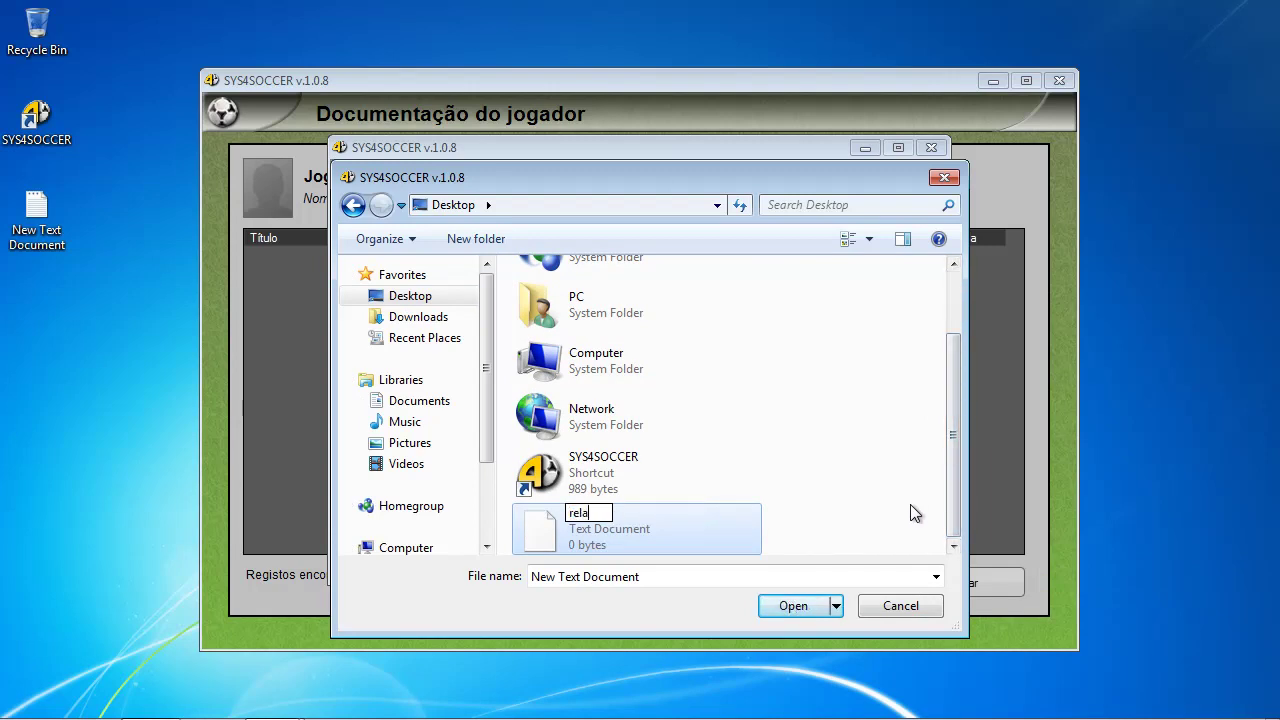
click(910, 504)
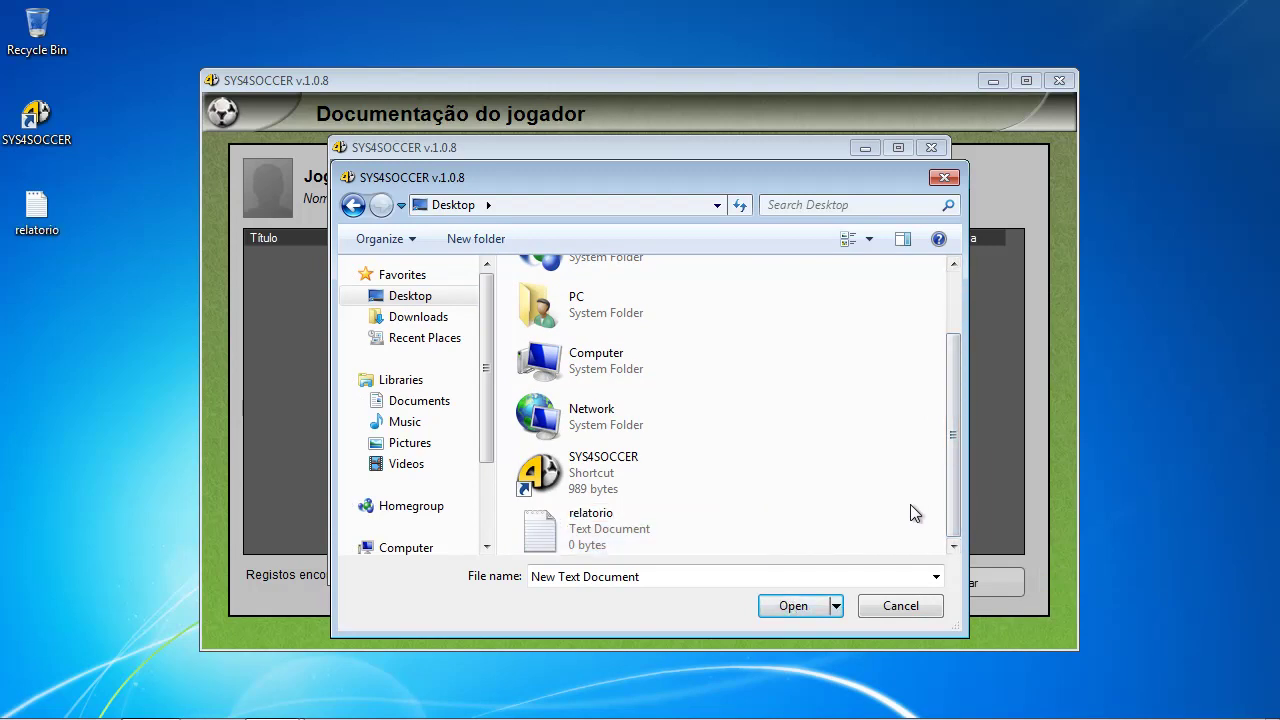
- Choose the relatorio file as the document resource and agree to copy it into the program's documents folder
click(573, 543)
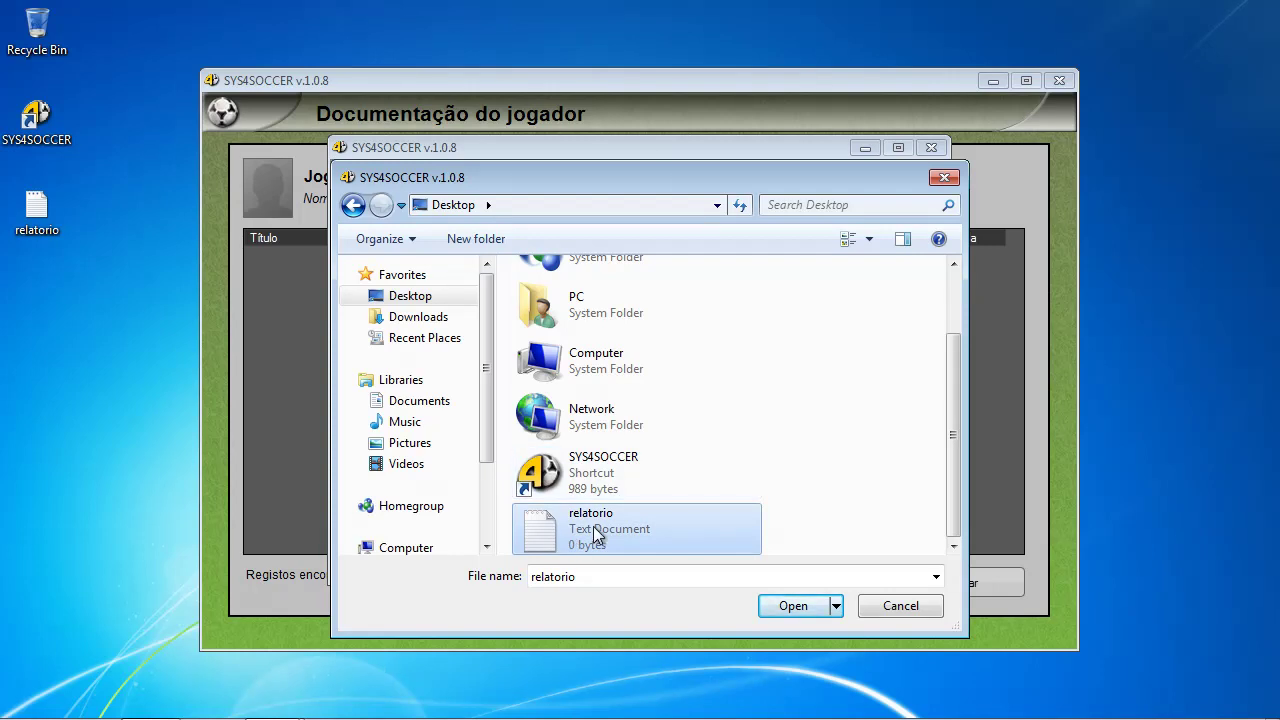
click(795, 606)
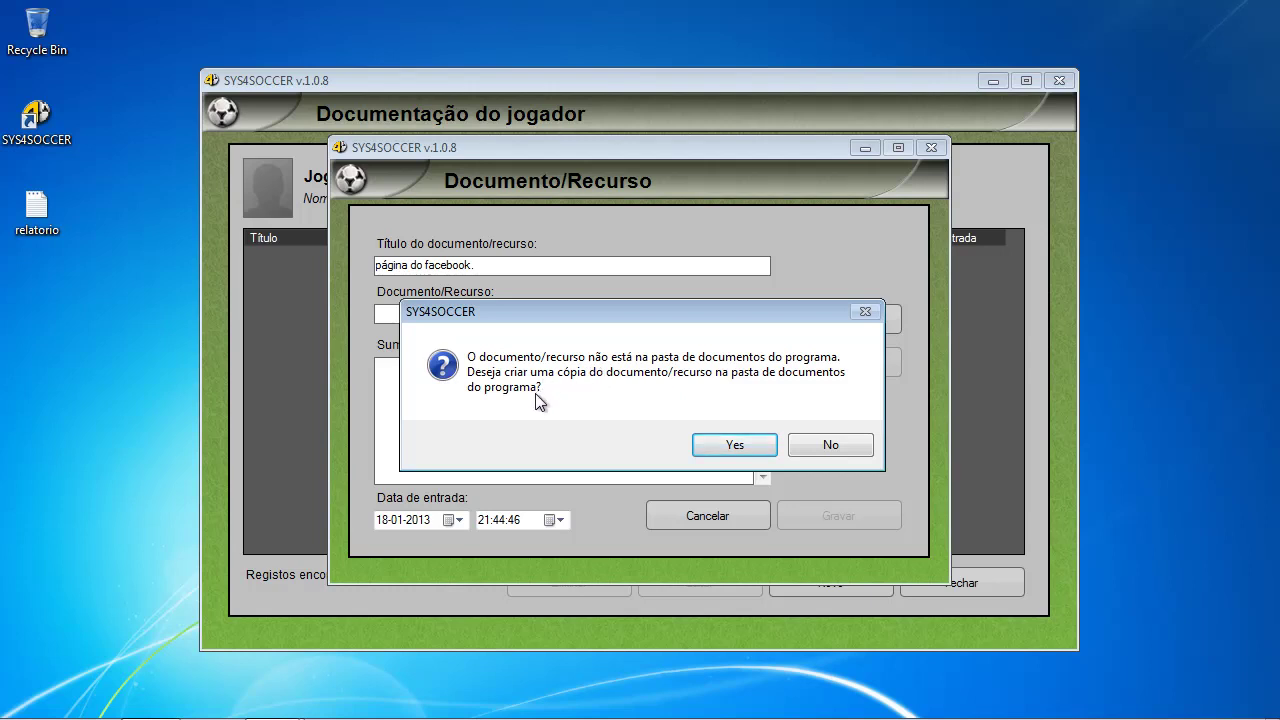
click(736, 451)
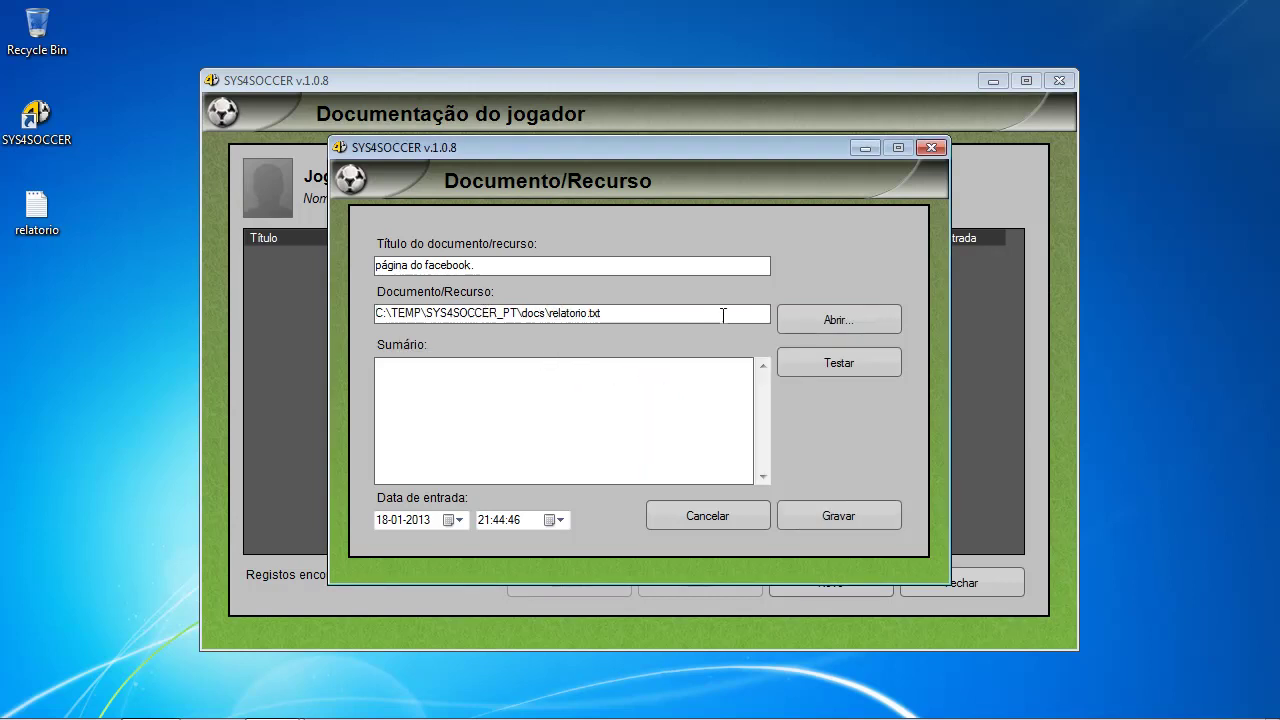
- Check the program's docs folder for the relatorio copy, then test that the linked file opens and close it
click(832, 322)
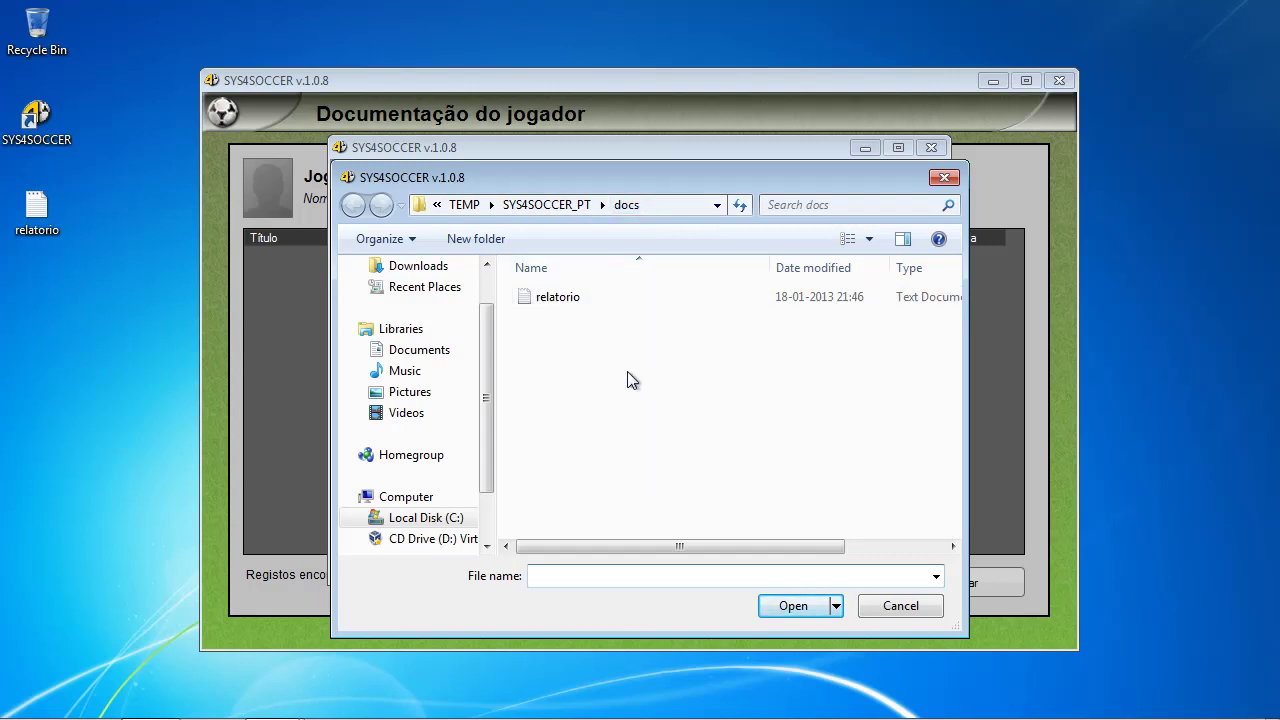
click(897, 608)
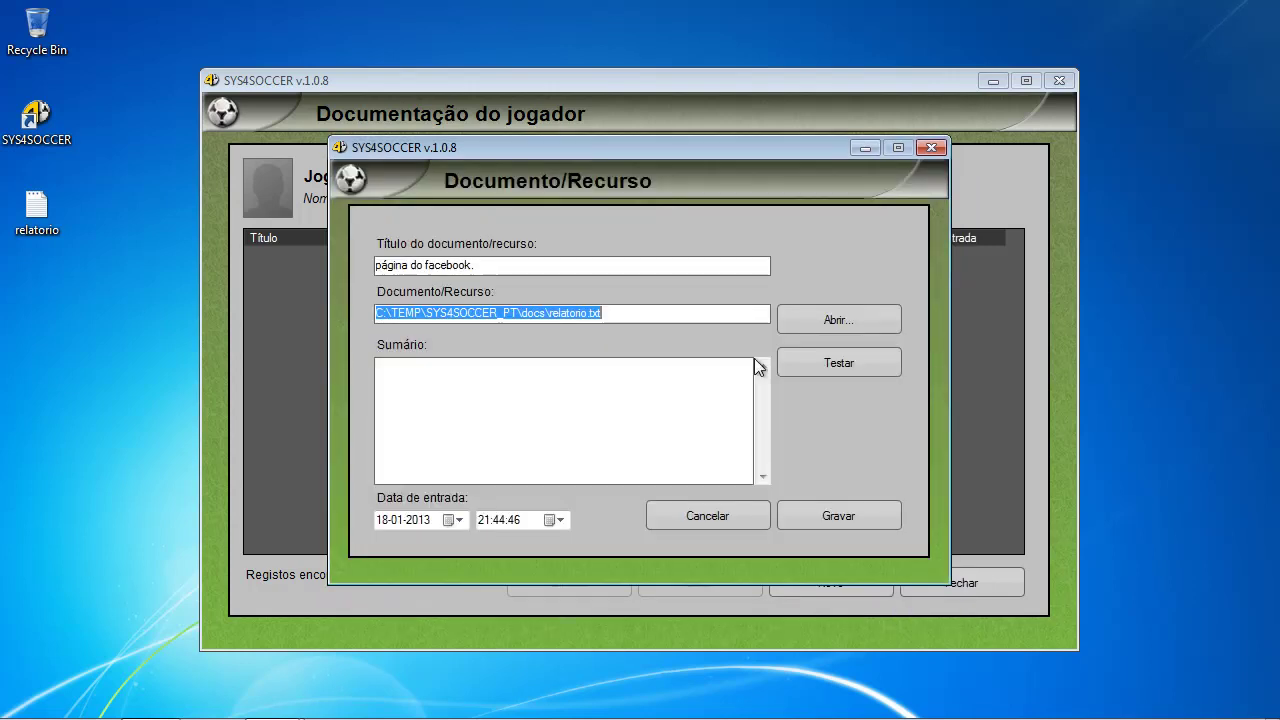
click(838, 363)
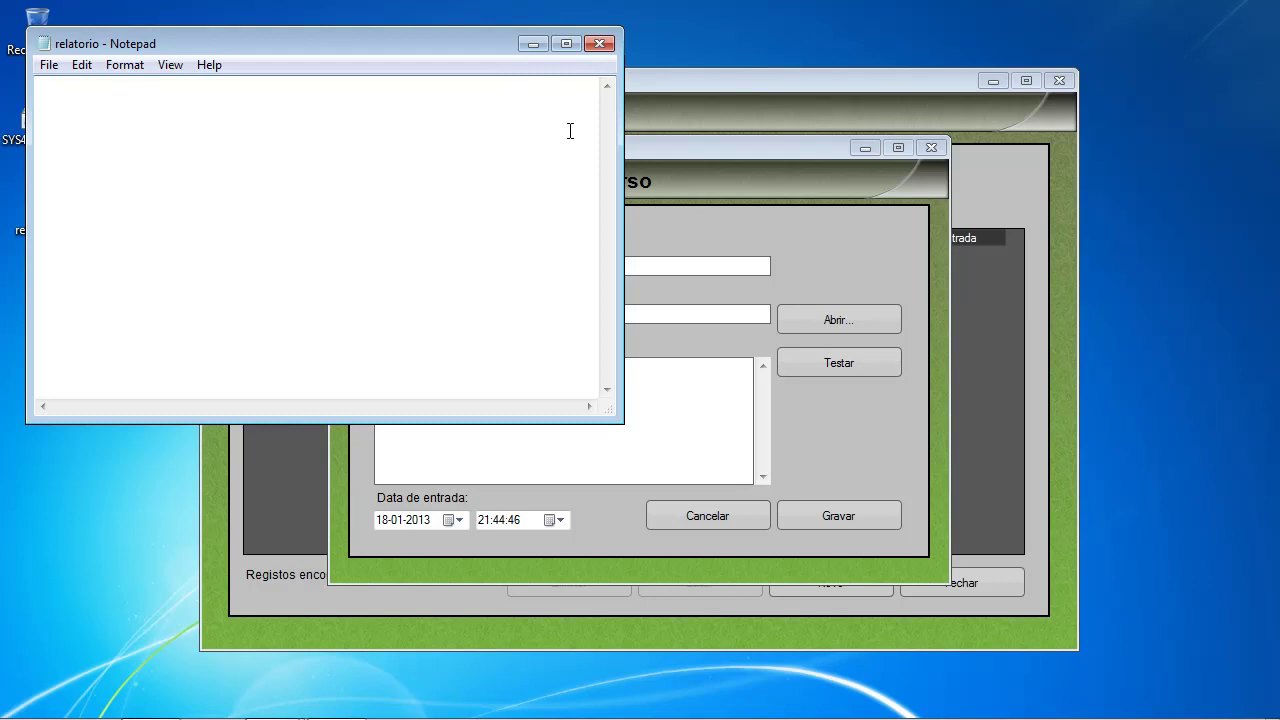
click(600, 46)
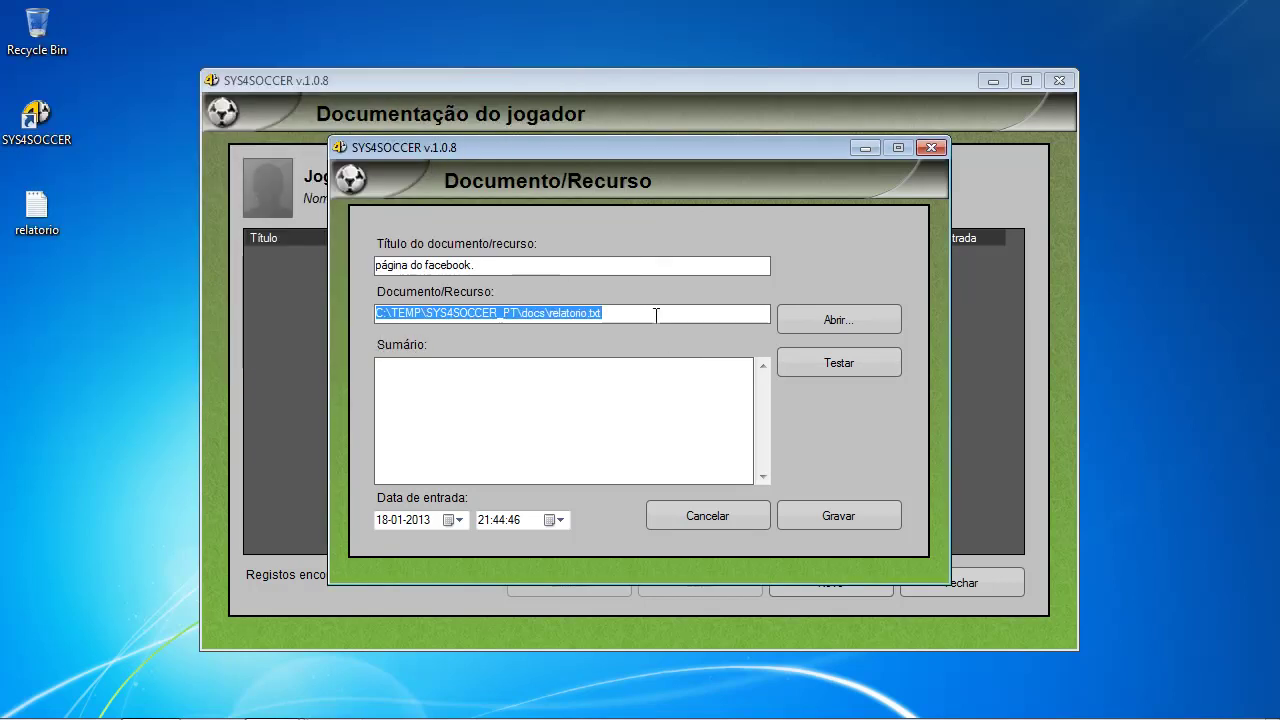
- Save the new document record to the player's documentation, leaving the summary empty
click(406, 384)
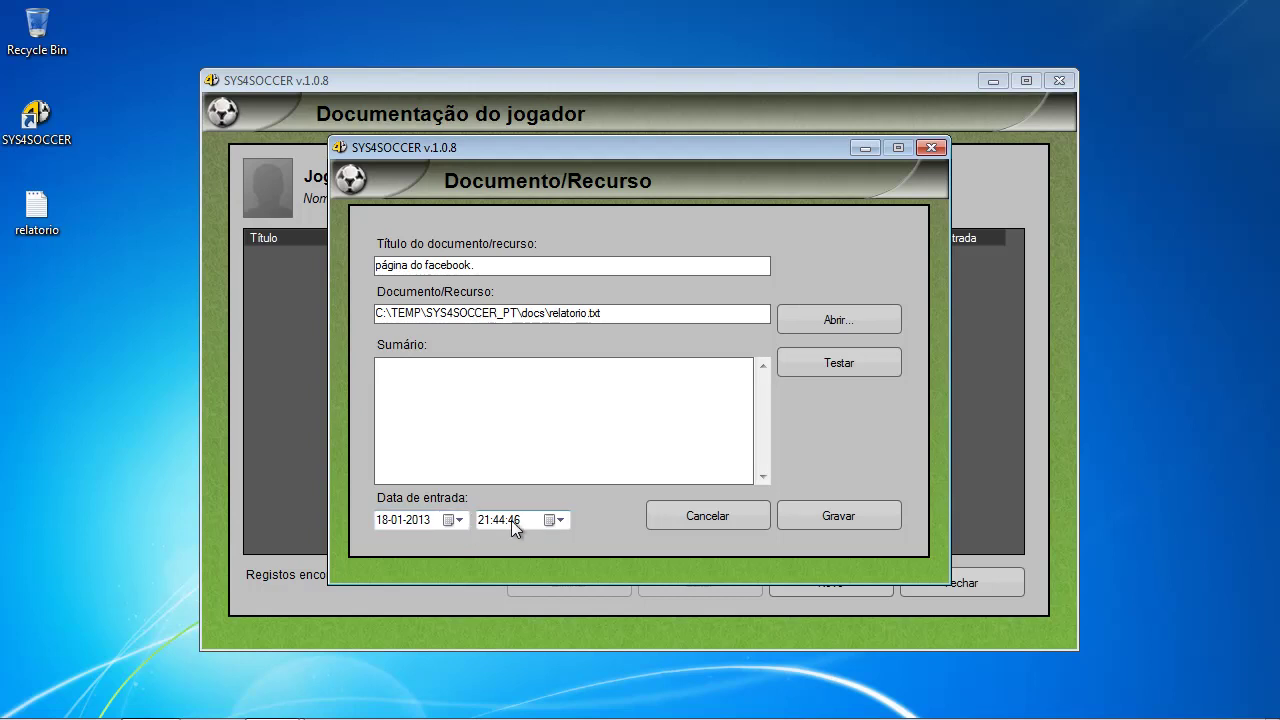
click(840, 520)
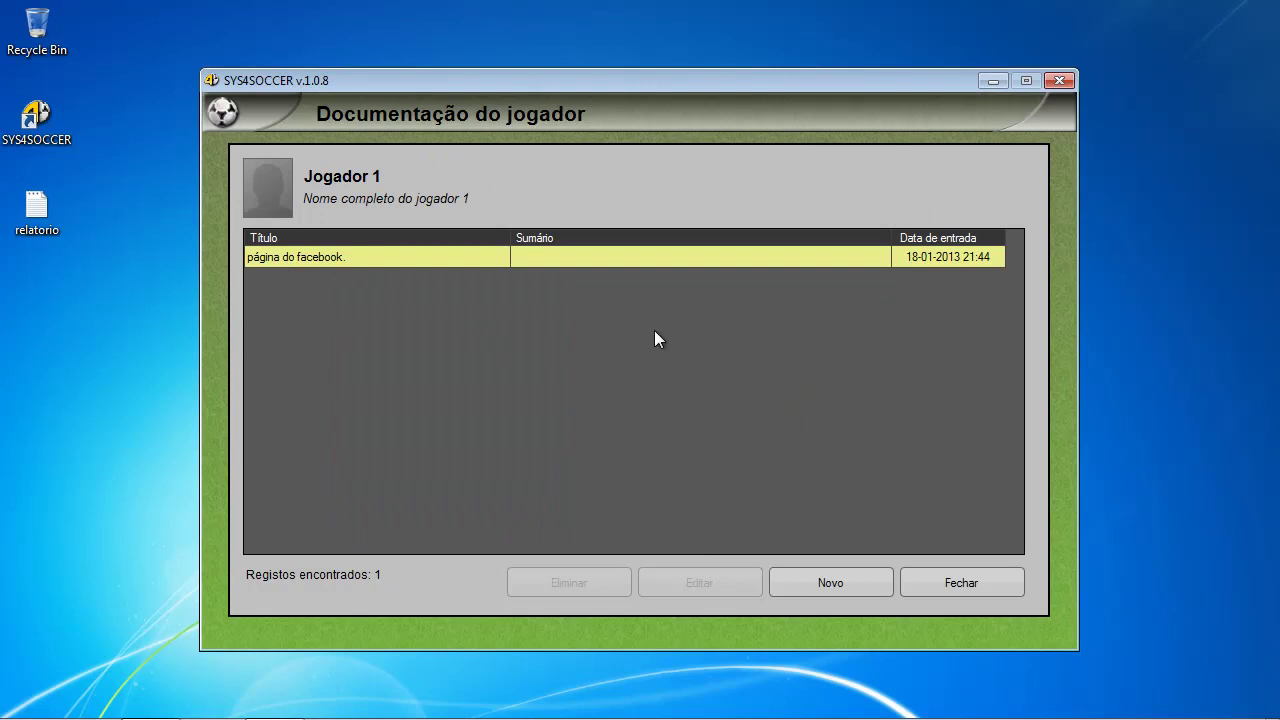
- View the file linked to the "página do facebook." record from the document list and close it
click(347, 258)
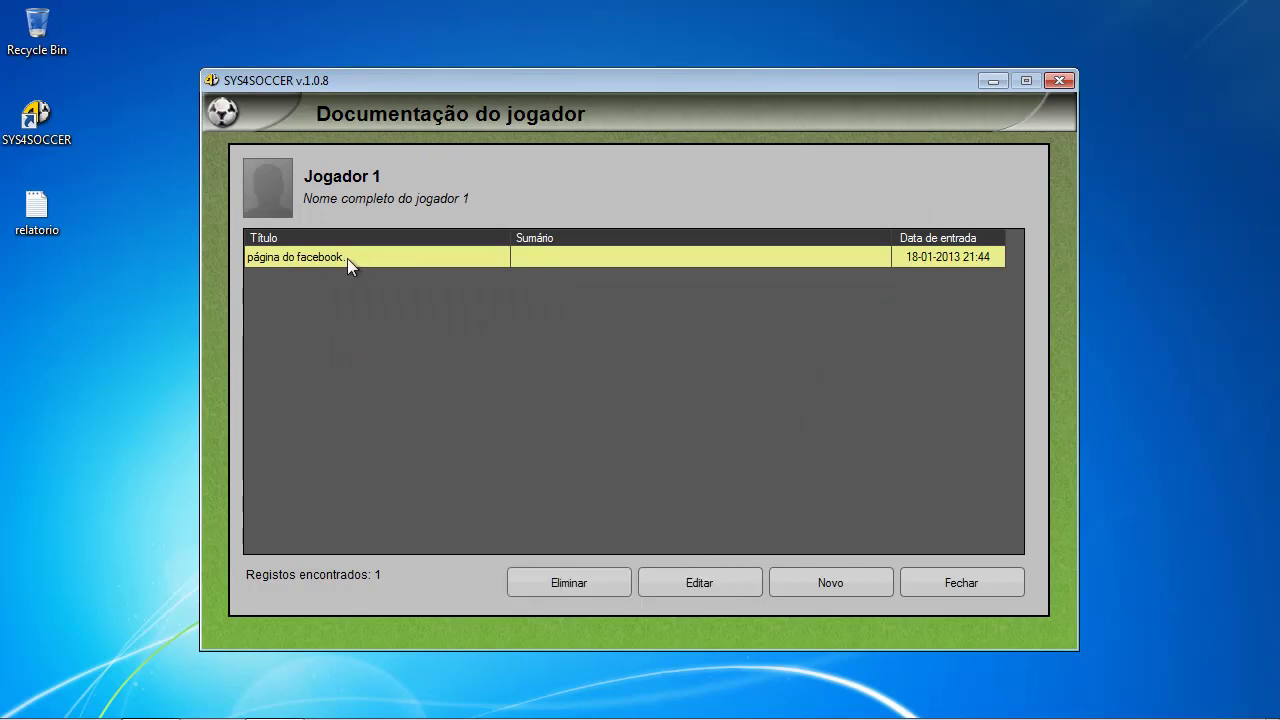
double_click(347, 258)
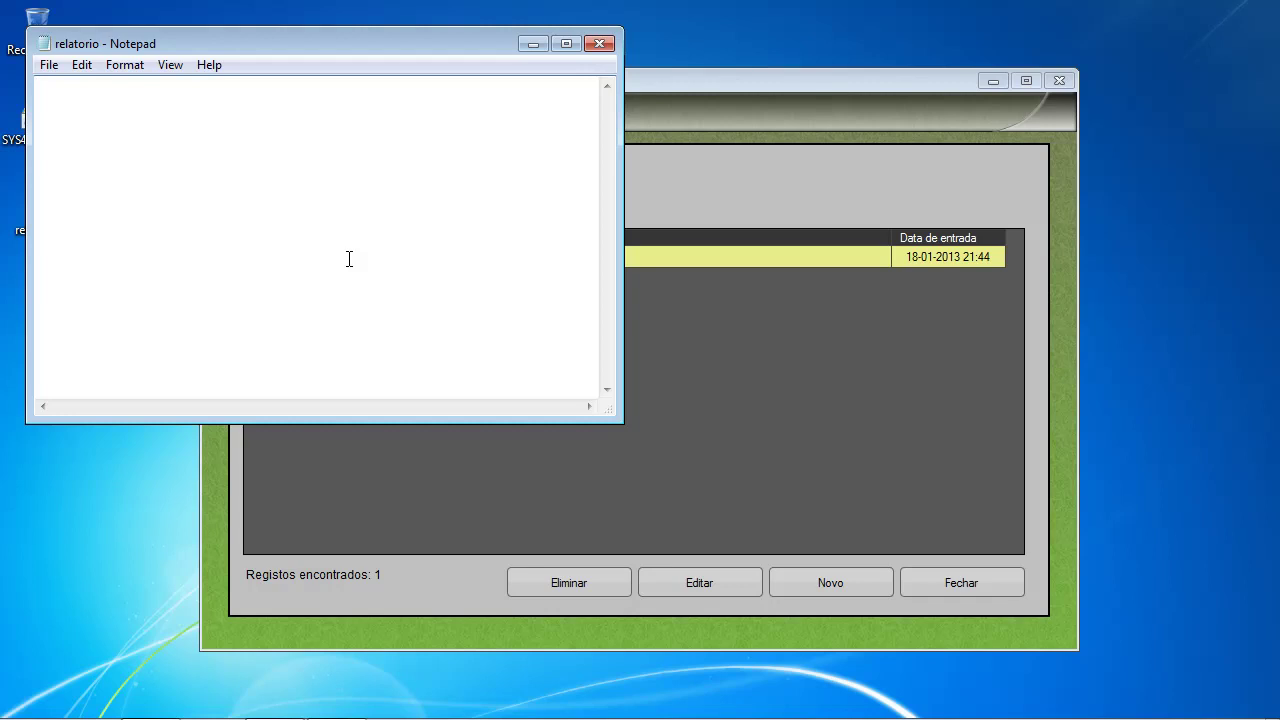
click(594, 47)
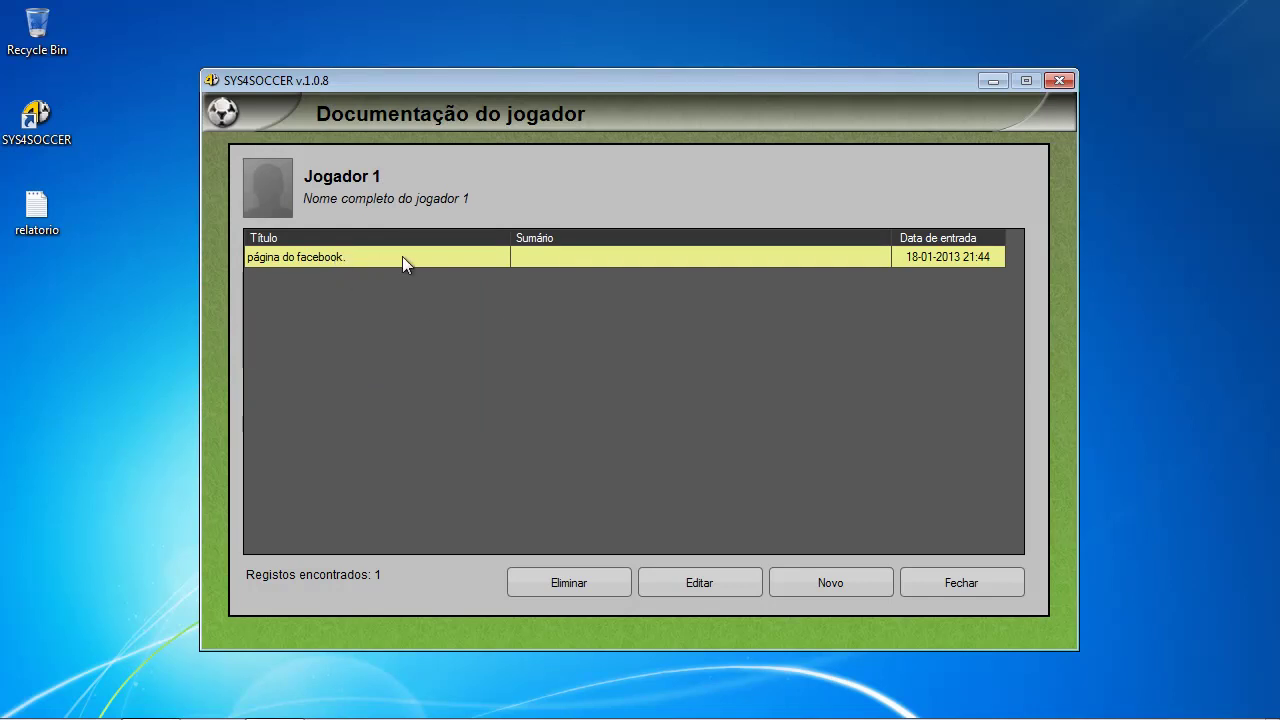
- View the "página do facebook." record's edit form, cancel without changes and close the player's documentation
click(700, 583)
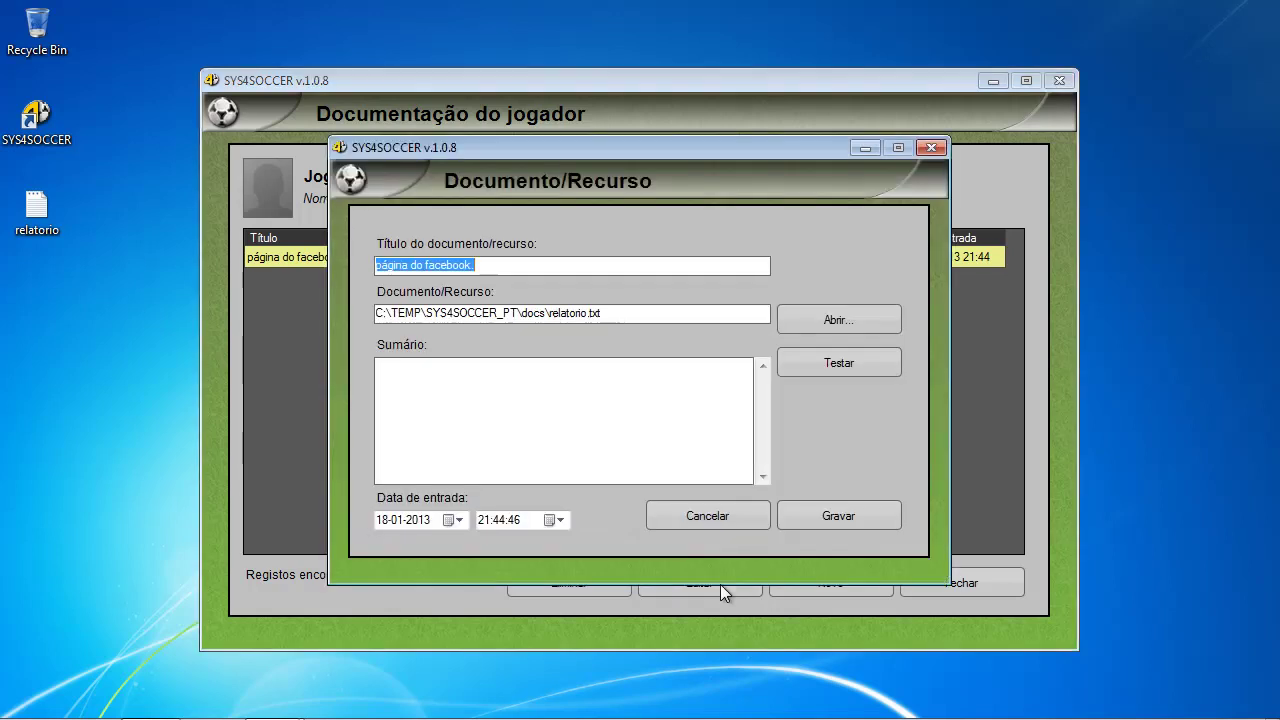
click(461, 400)
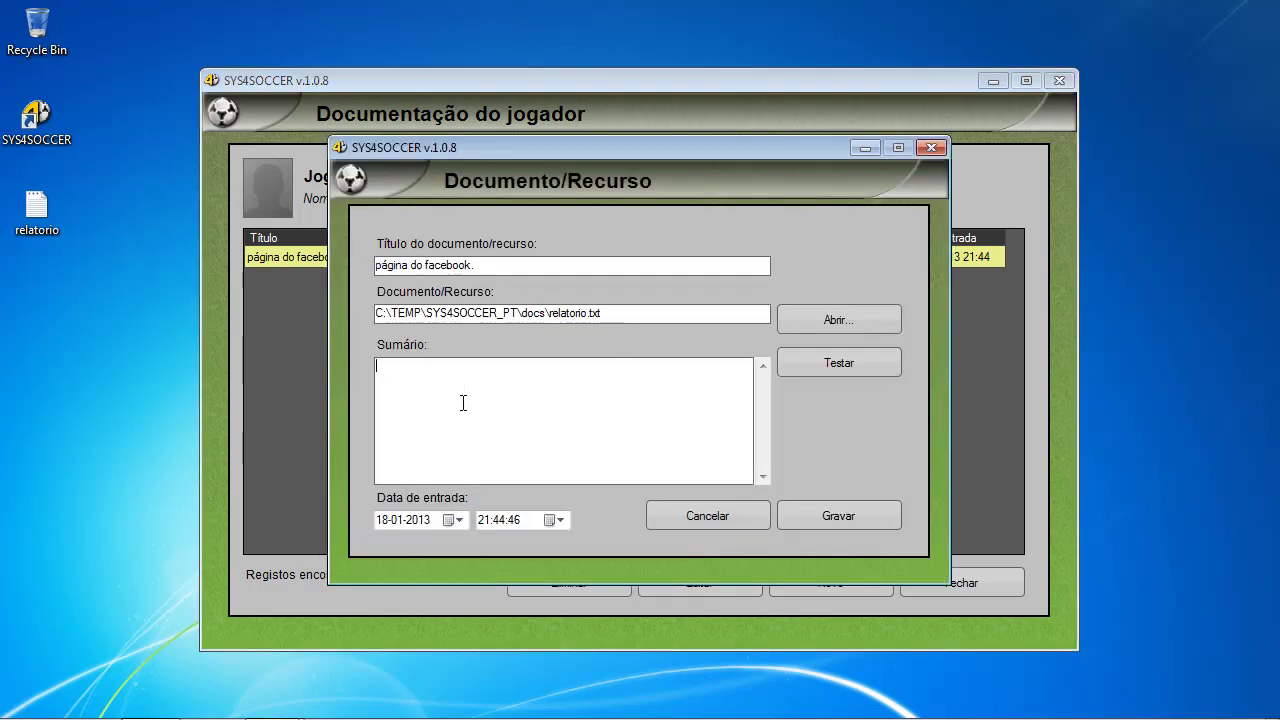
click(722, 514)
click(950, 580)
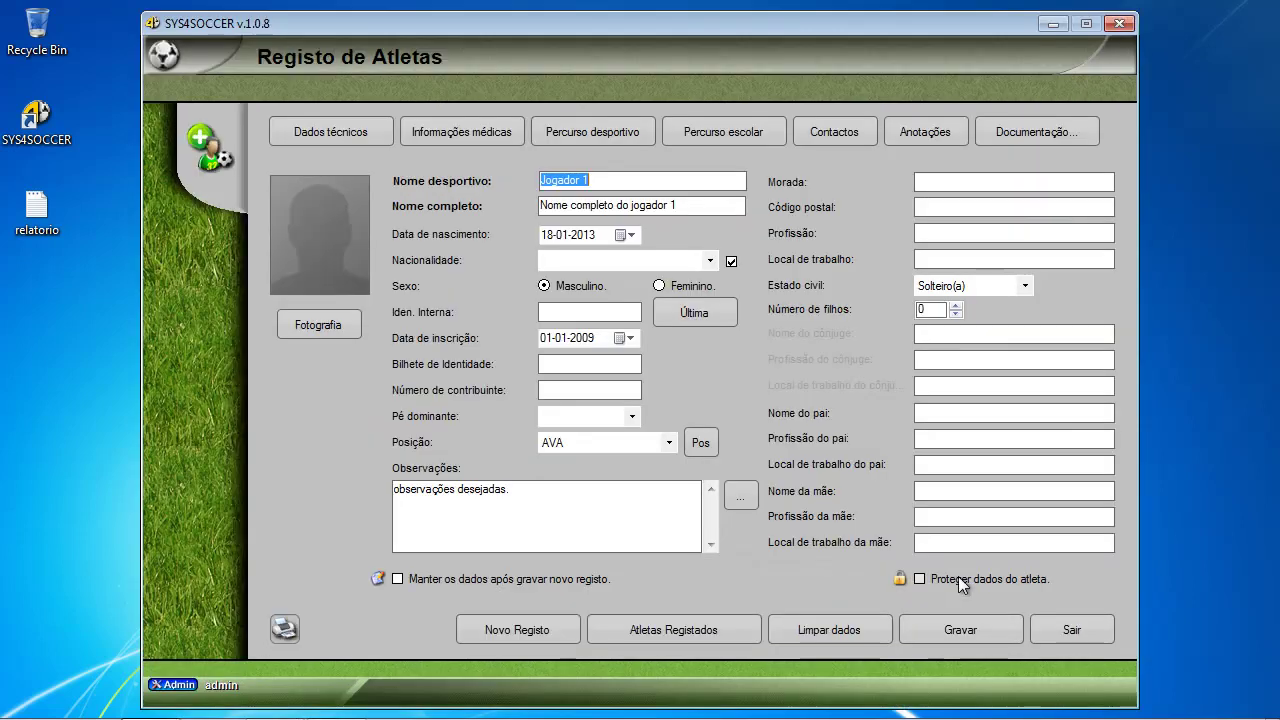